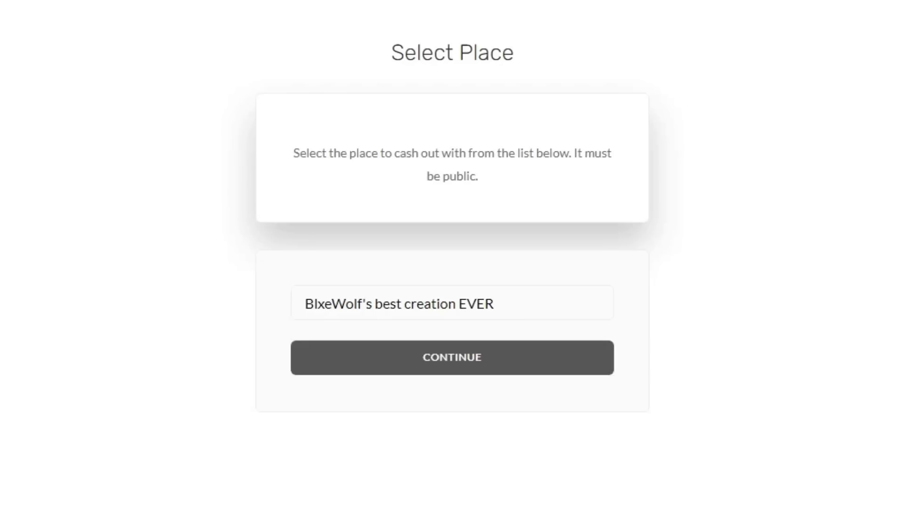
# Scroll the Configure Private Server page down to the price fields and Redeem button.
pyautogui.scroll(-7, 451, 254)
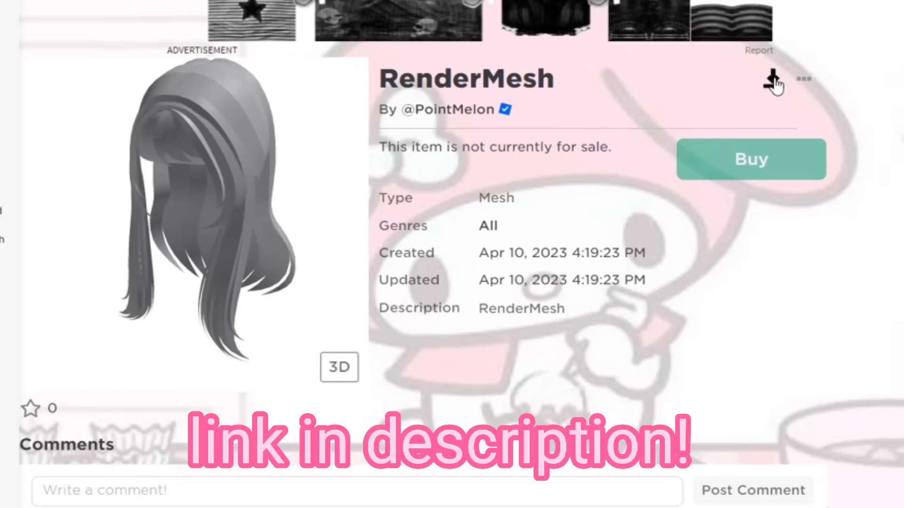
# Download the RenderMesh hair item as 13075081962.mesh using BTRoblox's download option.
pyautogui.click(774, 86)
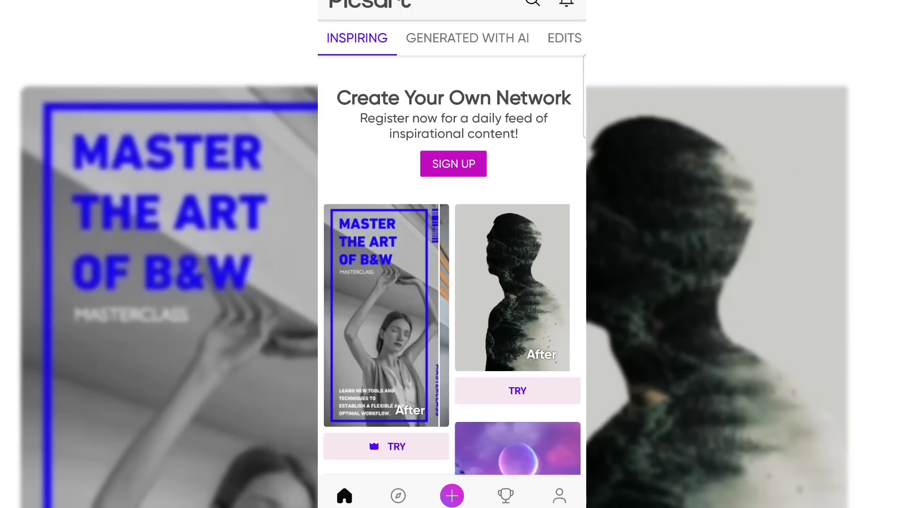
# Start a new Picsart photo edit from the Background tile instead of a photo.
pyautogui.click(452, 495)
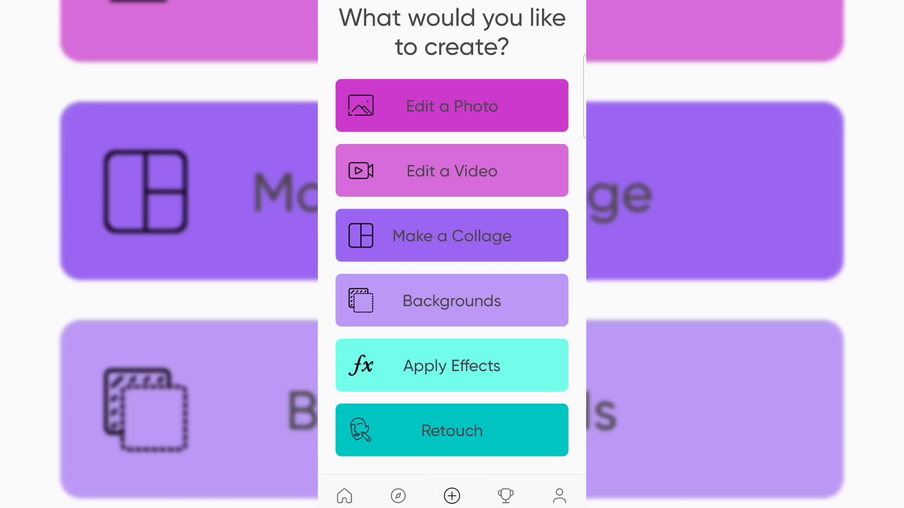
pyautogui.click(452, 106)
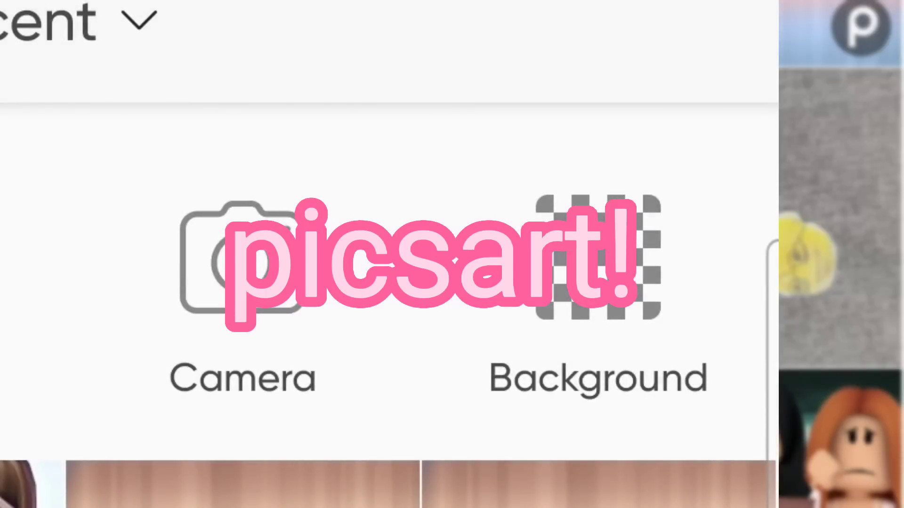
pyautogui.click(541, 66)
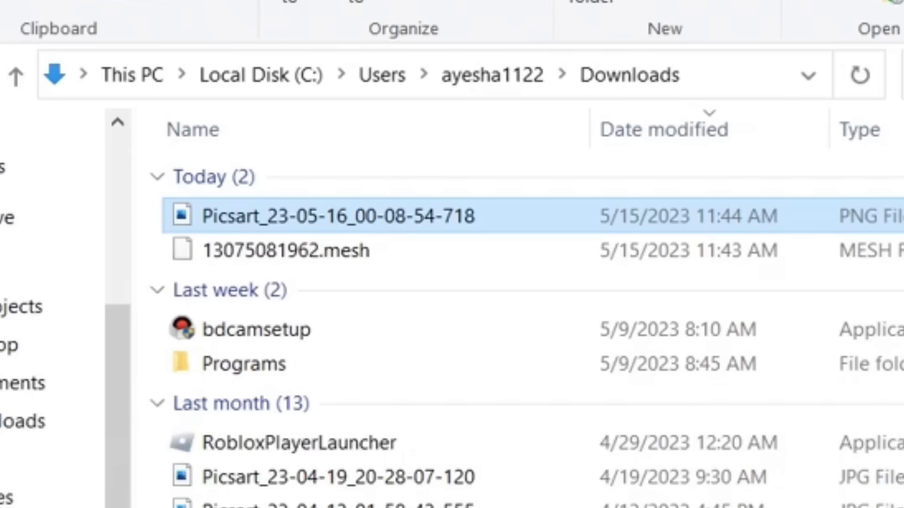
# Go to the Roblox Player shortcut's file location and enter its content folder.
pyautogui.click(312, 240)
pyautogui.click(344, 218)
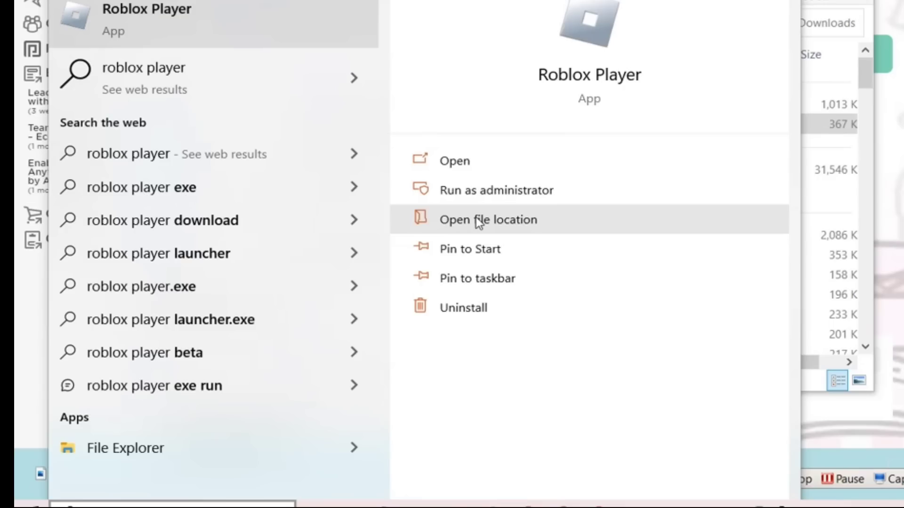
pyautogui.click(478, 221)
pyautogui.rightClick(436, 101)
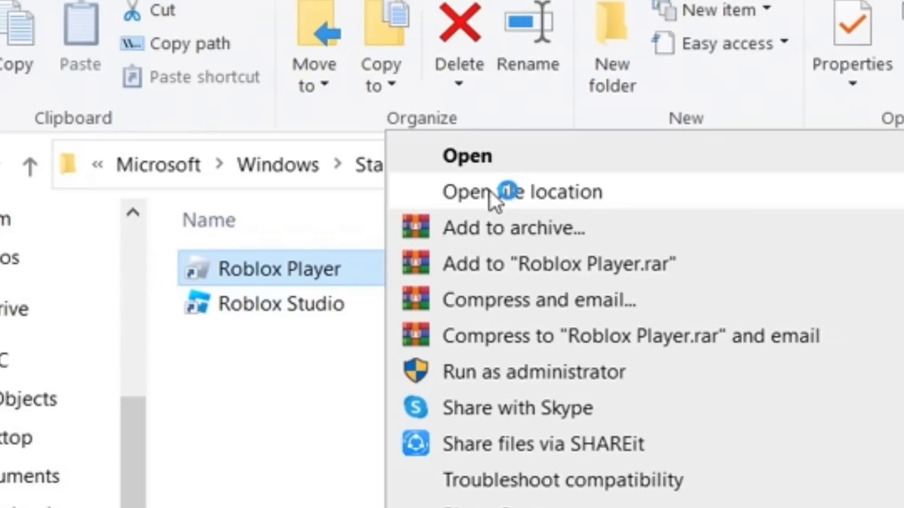
pyautogui.click(491, 193)
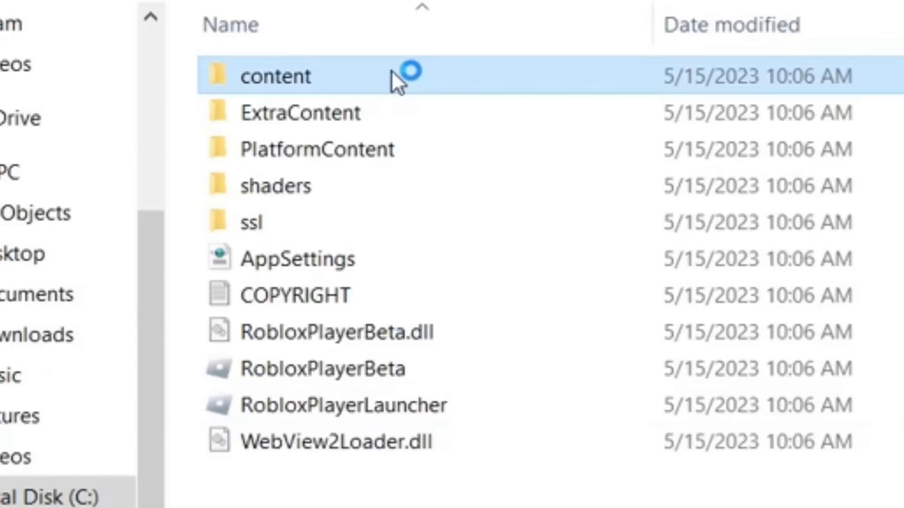
pyautogui.doubleClick(390, 269)
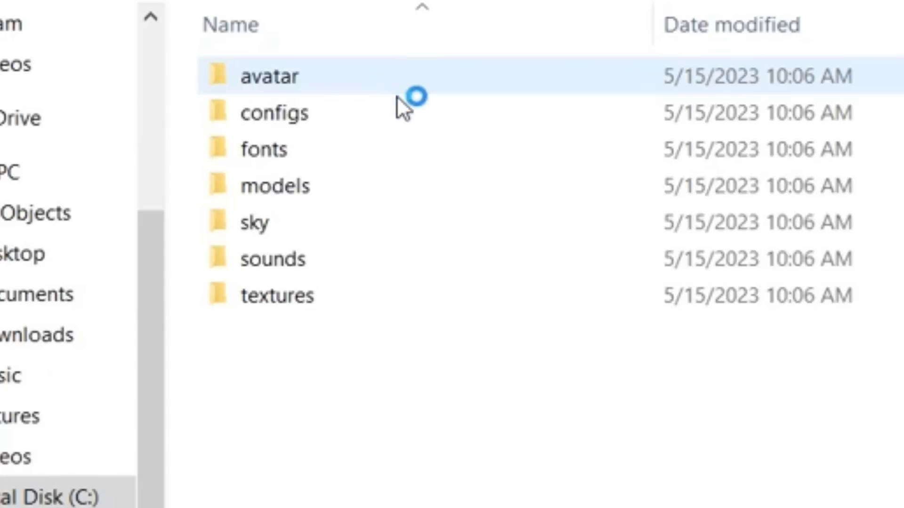
# In content\textures, delete the original face texture file.
pyautogui.doubleClick(403, 298)
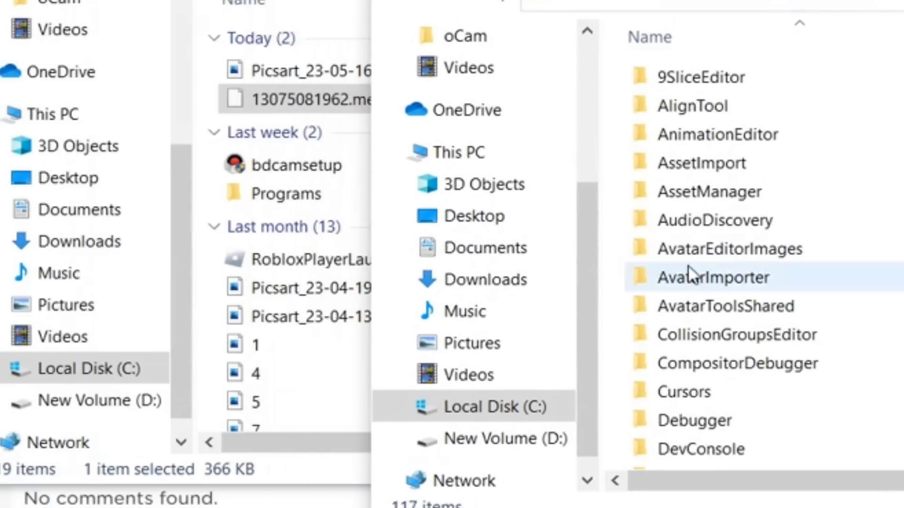
pyautogui.scroll(-20, 810, 294)
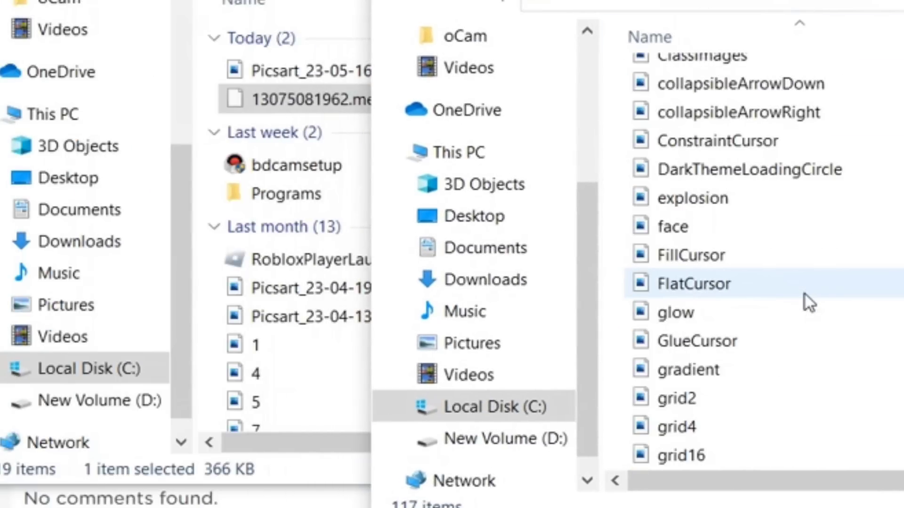
pyautogui.scroll(-1, 804, 295)
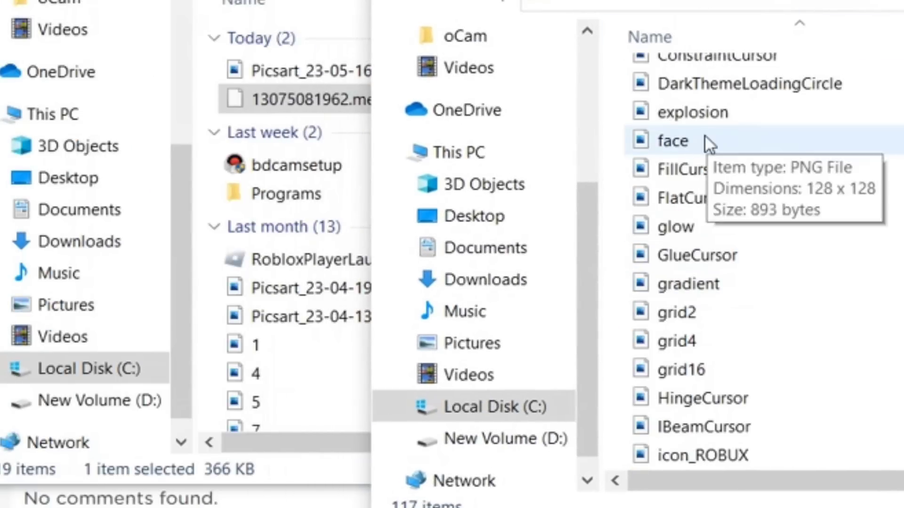
pyautogui.click(667, 137)
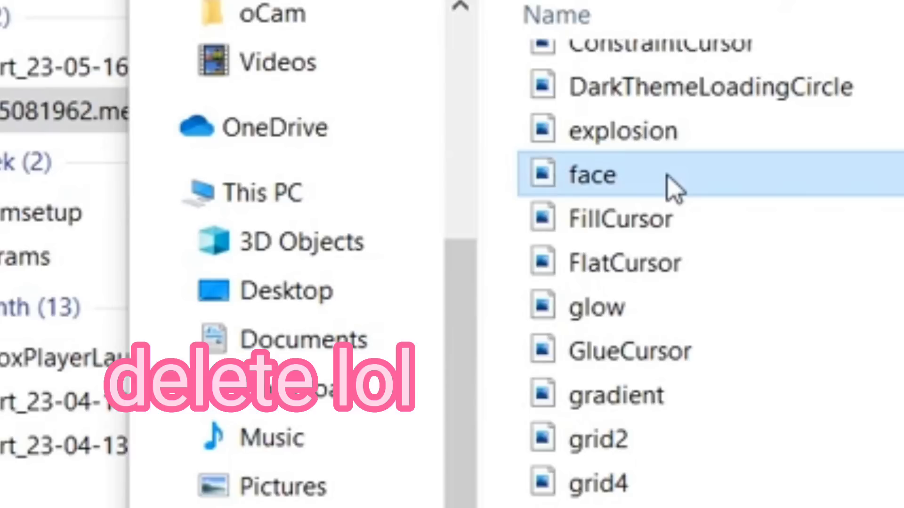
pyautogui.press('Delete')
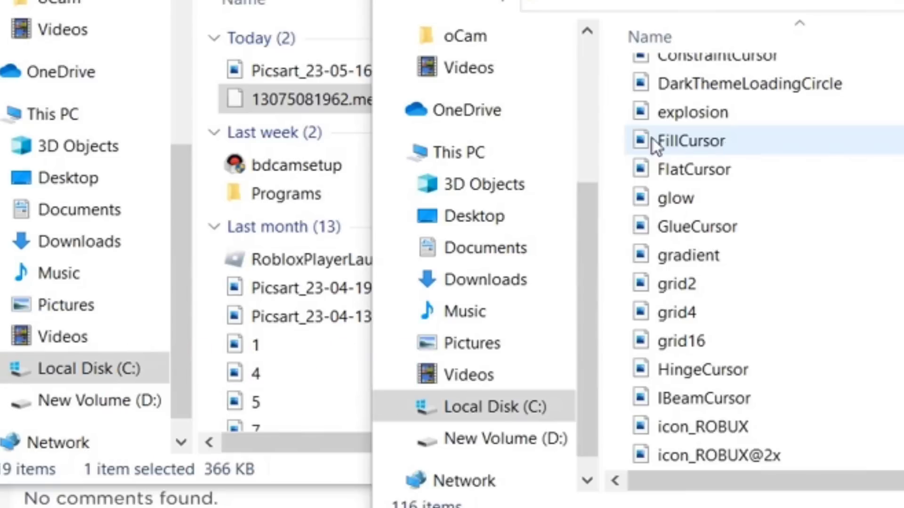
# Move the Picsart texture image from Downloads into the textures folder.
pyautogui.click(323, 95)
pyautogui.click(337, 73)
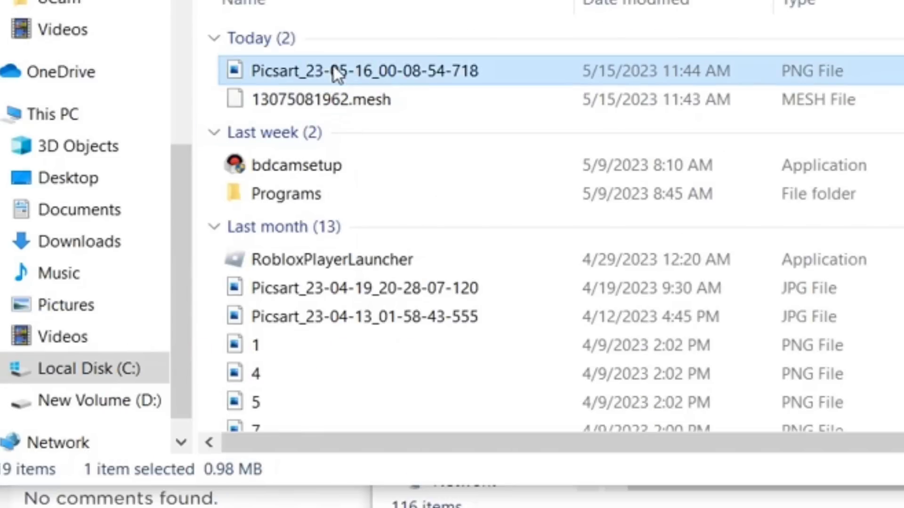
pyautogui.moveTo(336, 73); pyautogui.dragTo(329, 321)
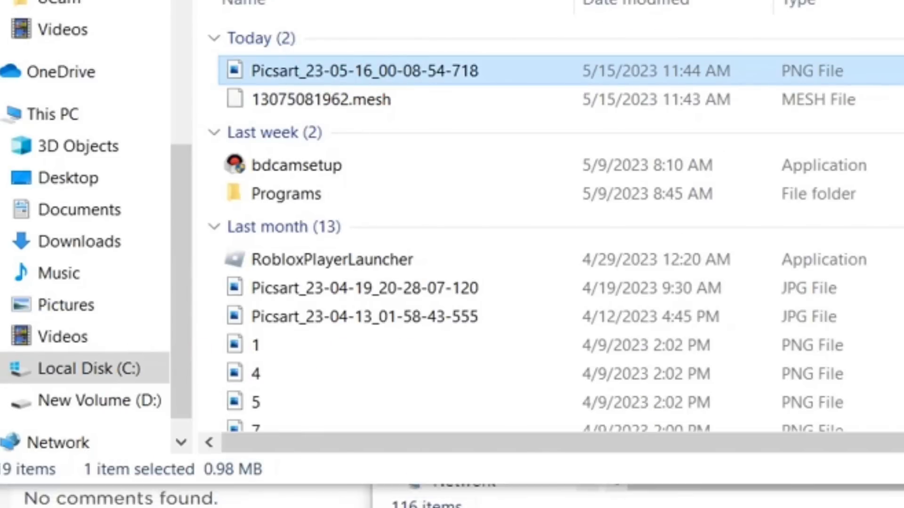
pyautogui.hotkey('alt', 'Tab')
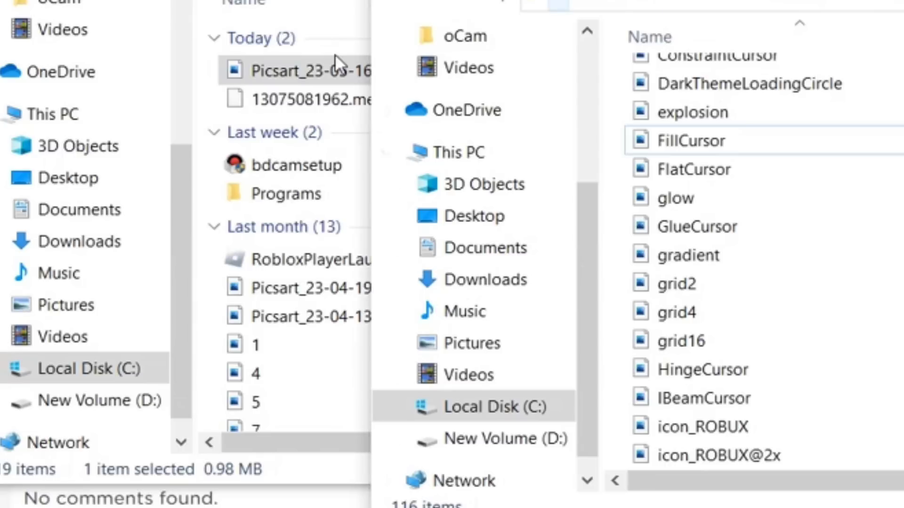
pyautogui.moveTo(326, 70); pyautogui.dragTo(707, 217)
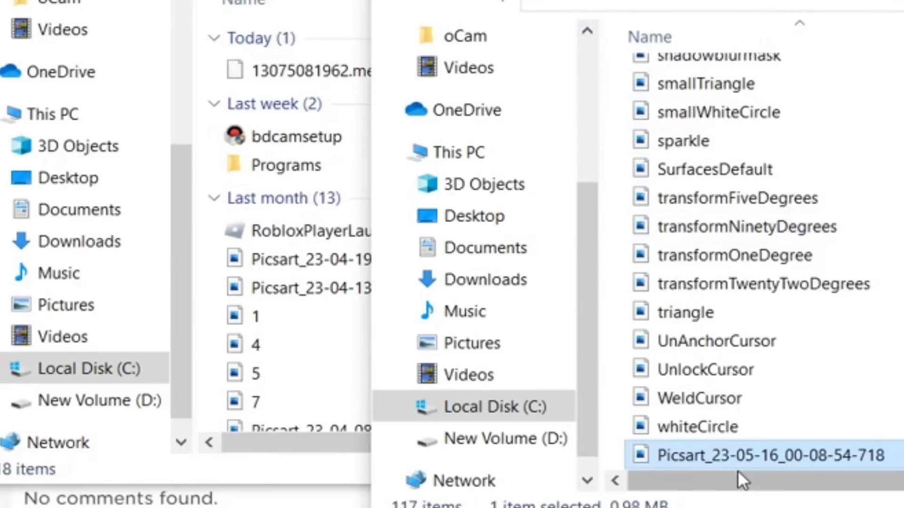
# Rename the moved Picsart image to 'face'.
pyautogui.rightClick(743, 452)
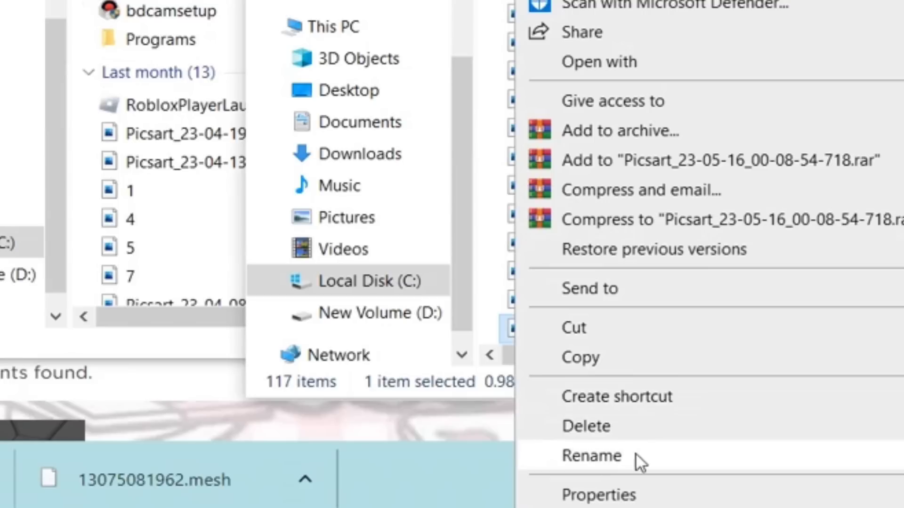
pyautogui.click(637, 456)
pyautogui.press('BackSpace')
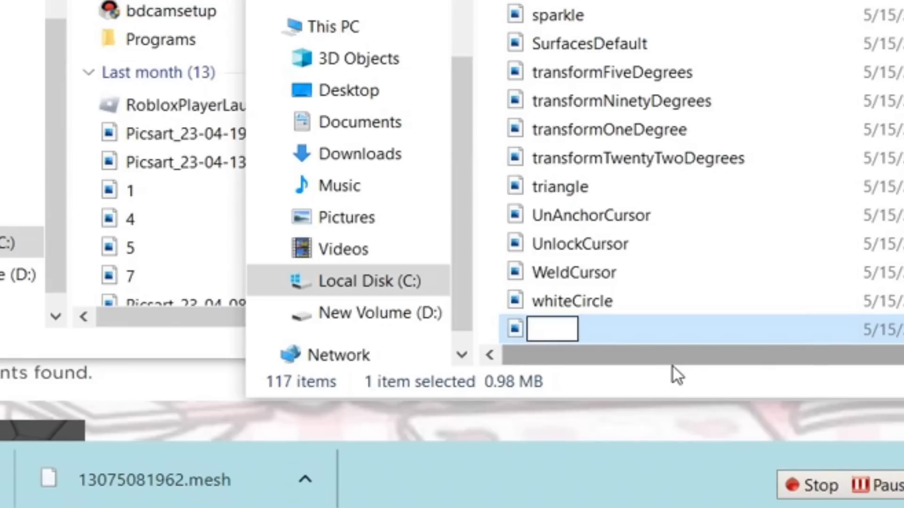
pyautogui.write('fac')
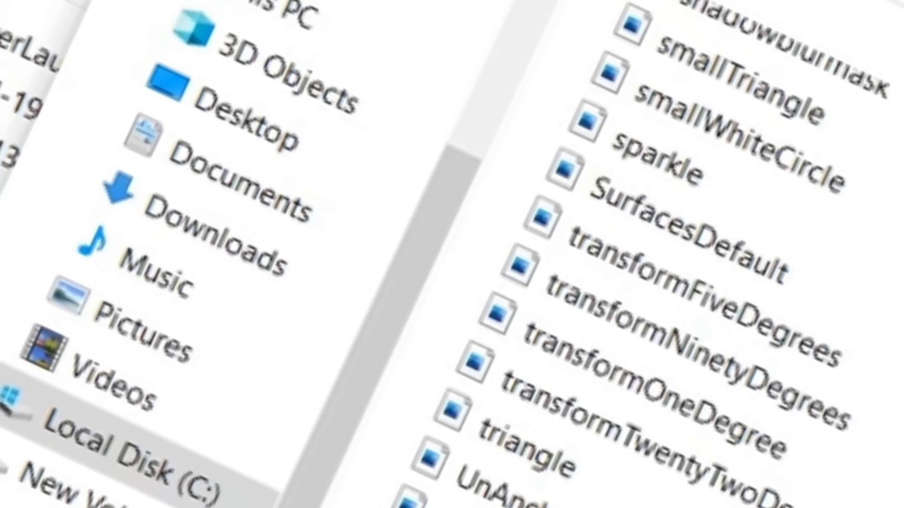
pyautogui.write('e')
pyautogui.press('Return')
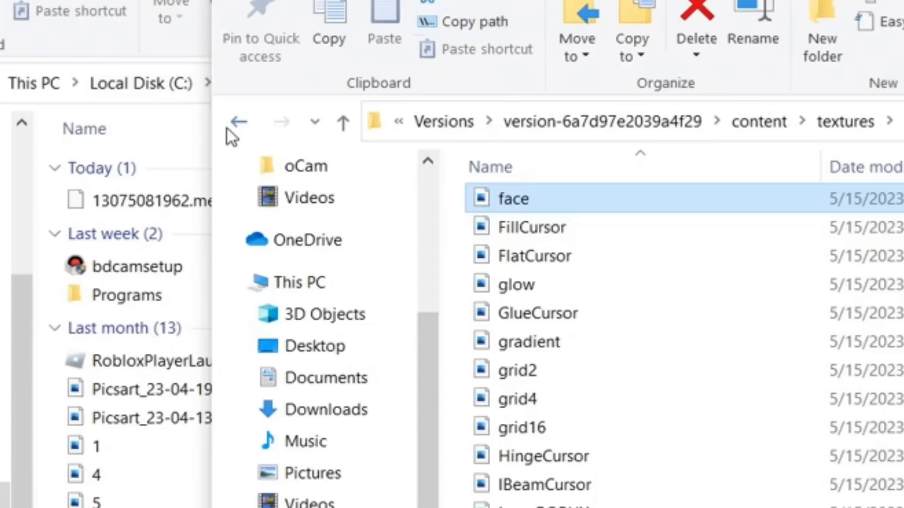
# Go to content\avatar\heads and delete the original head.mesh.
pyautogui.click(318, 55)
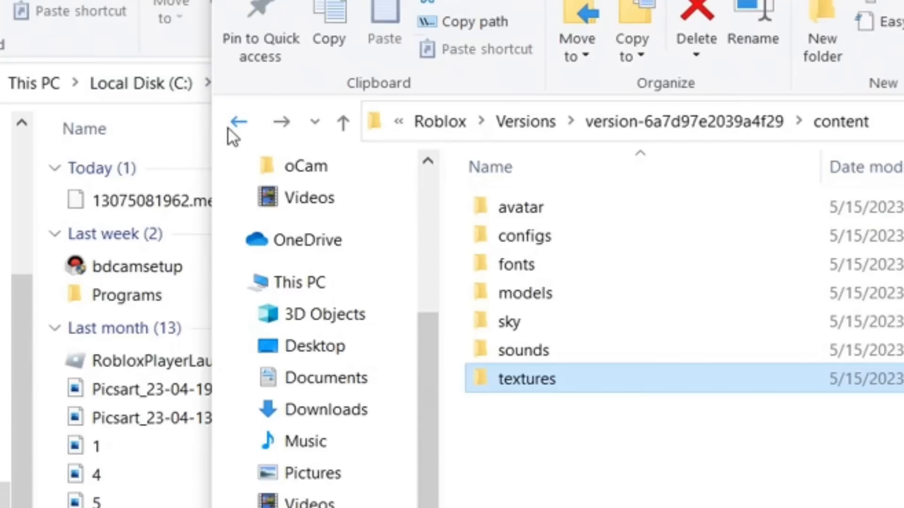
pyautogui.doubleClick(530, 205)
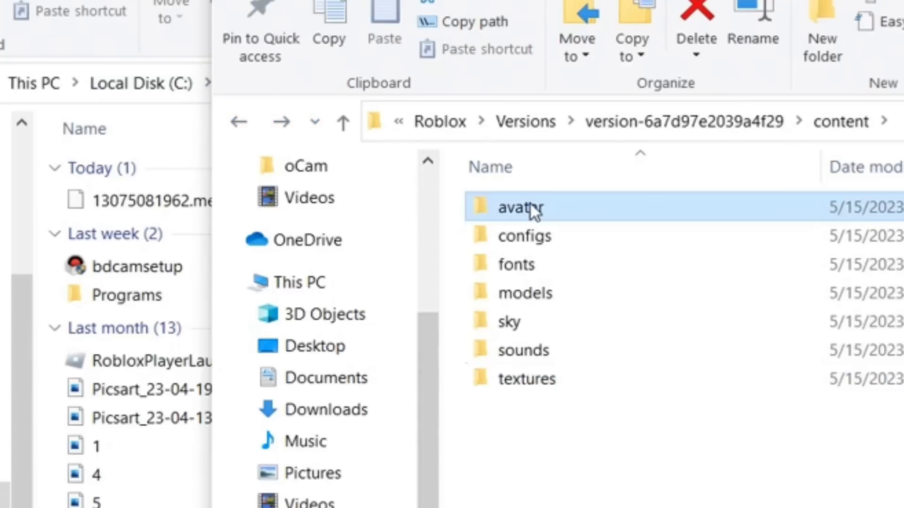
pyautogui.doubleClick(538, 261)
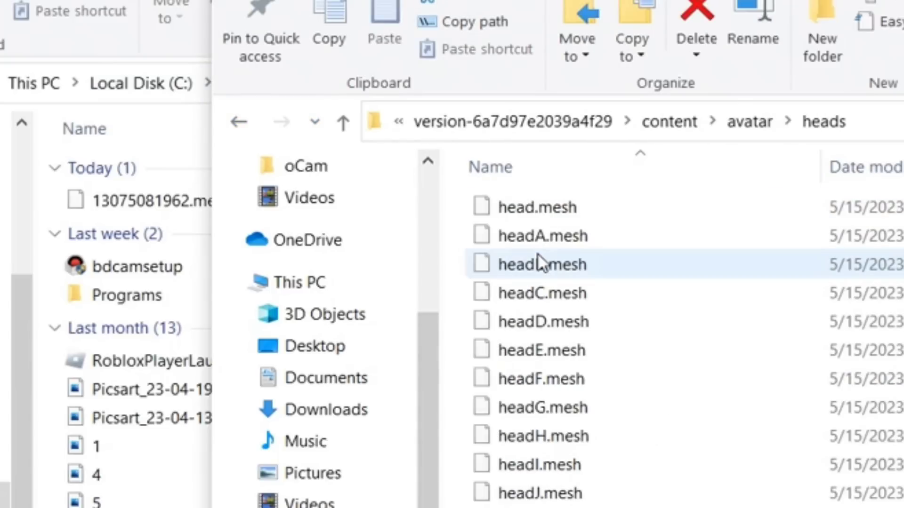
pyautogui.click(544, 210)
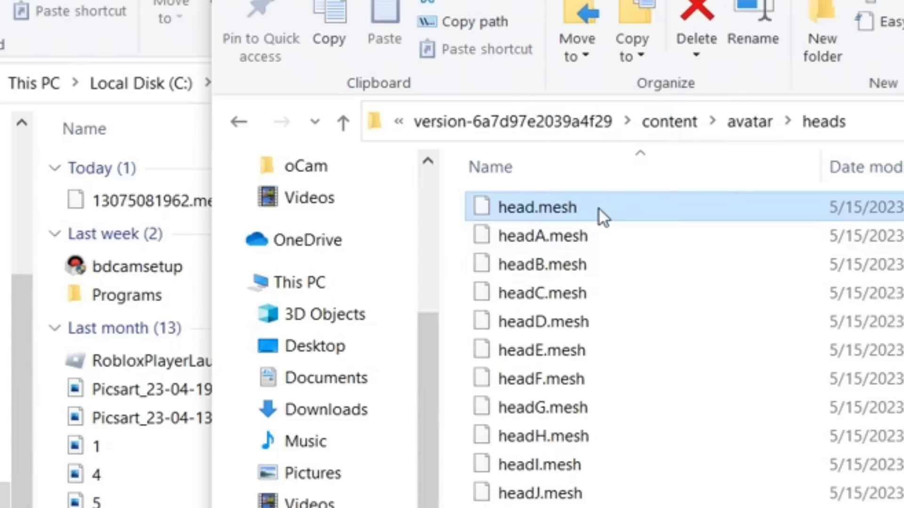
pyautogui.press('Delete')
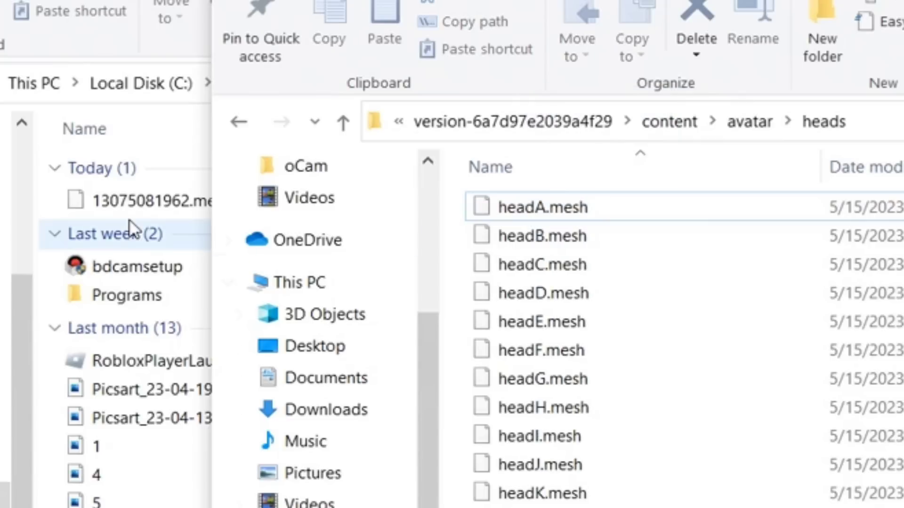
# Move 13075081962.mesh into the heads folder and rename it head.mesh.
pyautogui.moveTo(143, 200); pyautogui.dragTo(547, 374)
pyautogui.rightClick(578, 413)
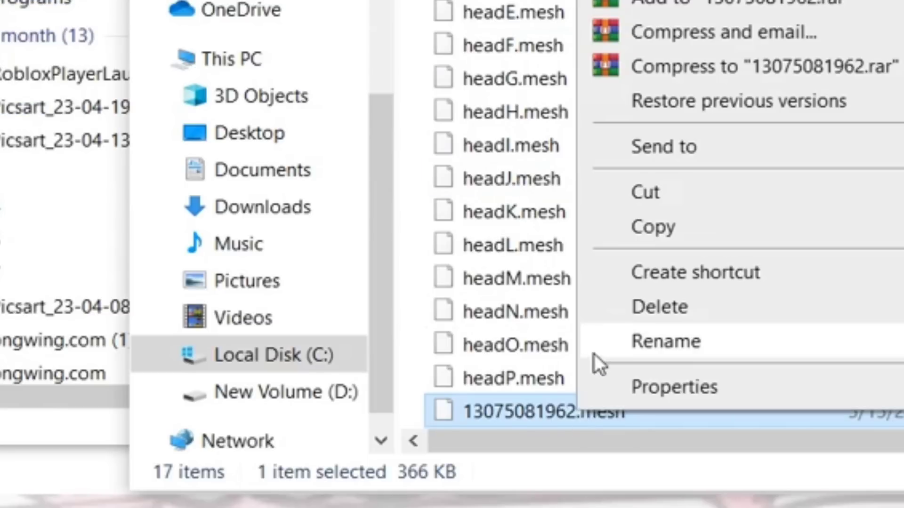
pyautogui.click(615, 337)
pyautogui.press('BackSpace')
pyautogui.write('head')
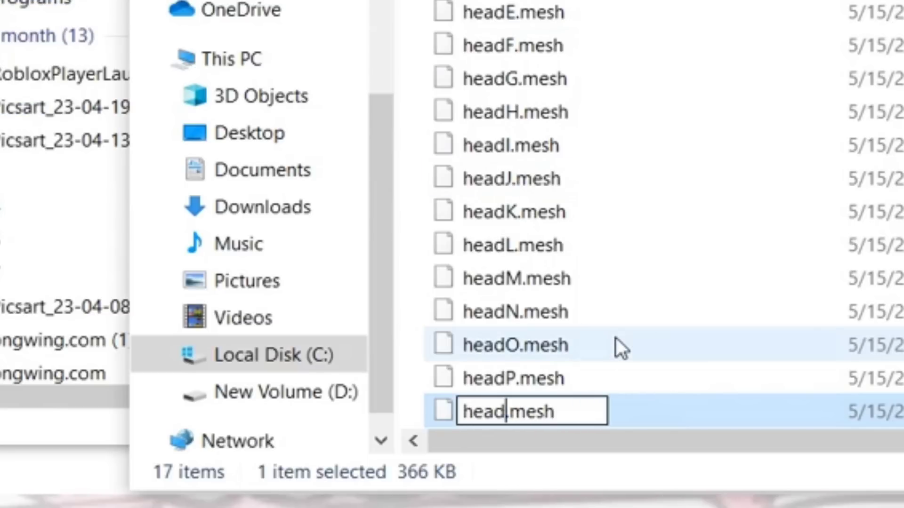
pyautogui.press('Return')
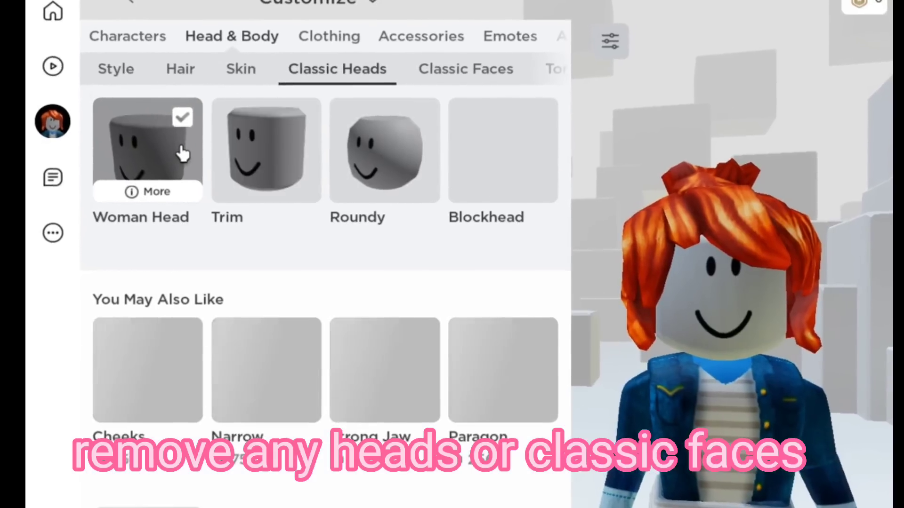
# Unequip the Woman Head and the Smile face from the avatar.
pyautogui.click(181, 151)
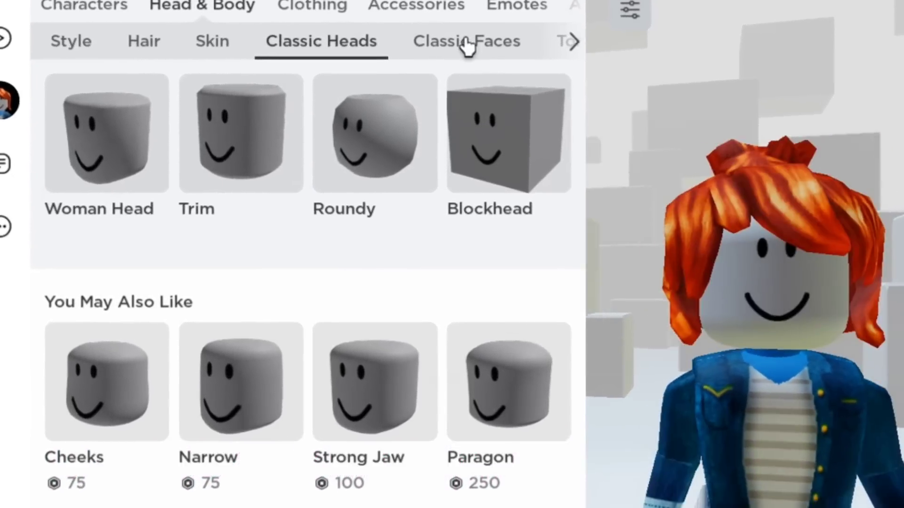
pyautogui.click(466, 42)
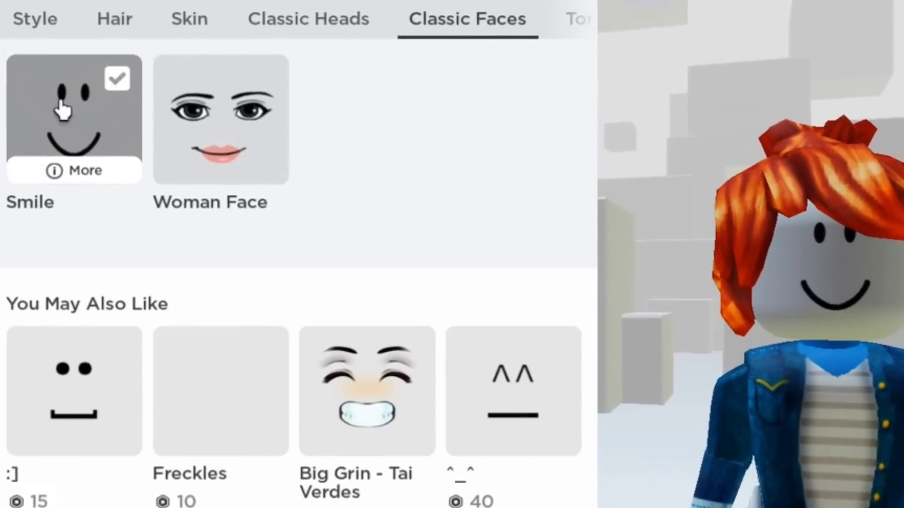
pyautogui.click(62, 110)
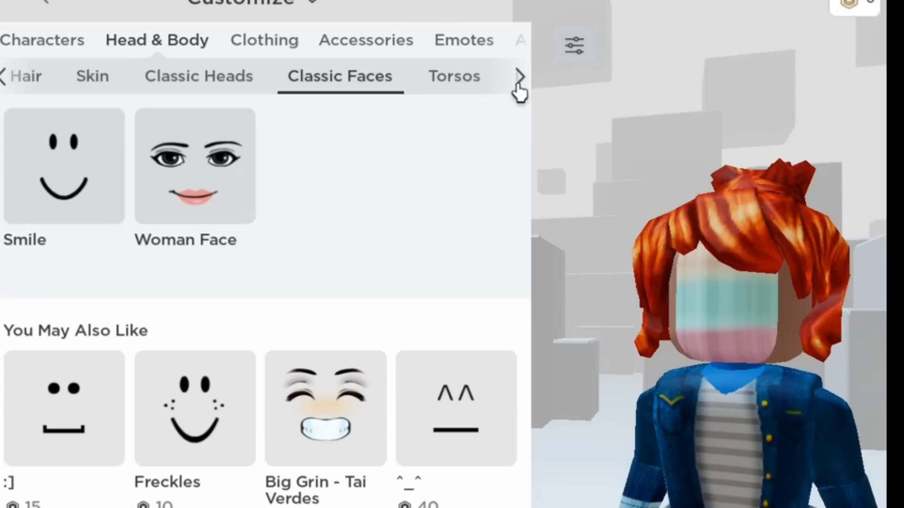
# Switch the avatar's body build to R6.
pyautogui.click(517, 84)
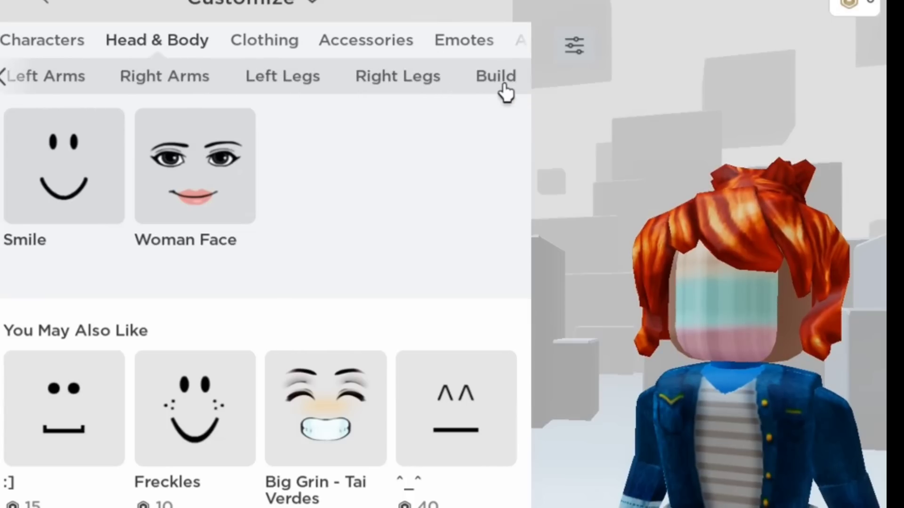
pyautogui.click(503, 87)
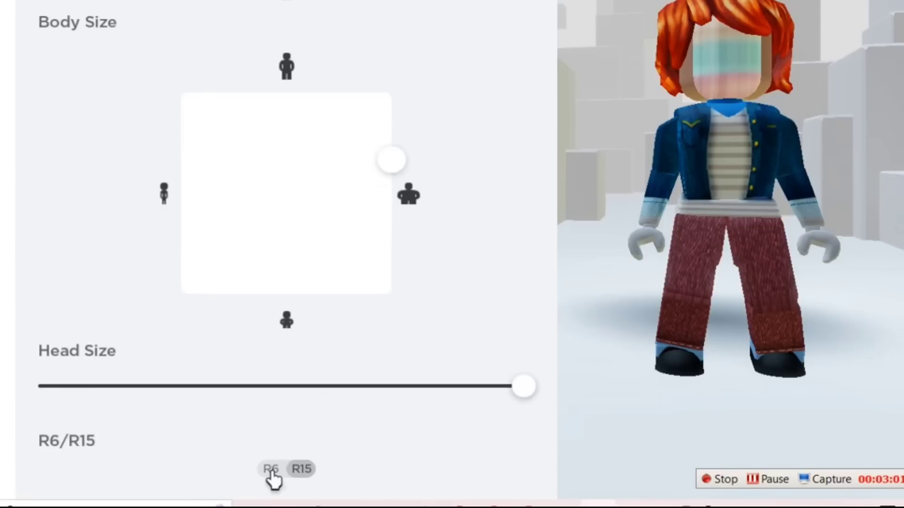
pyautogui.click(272, 469)
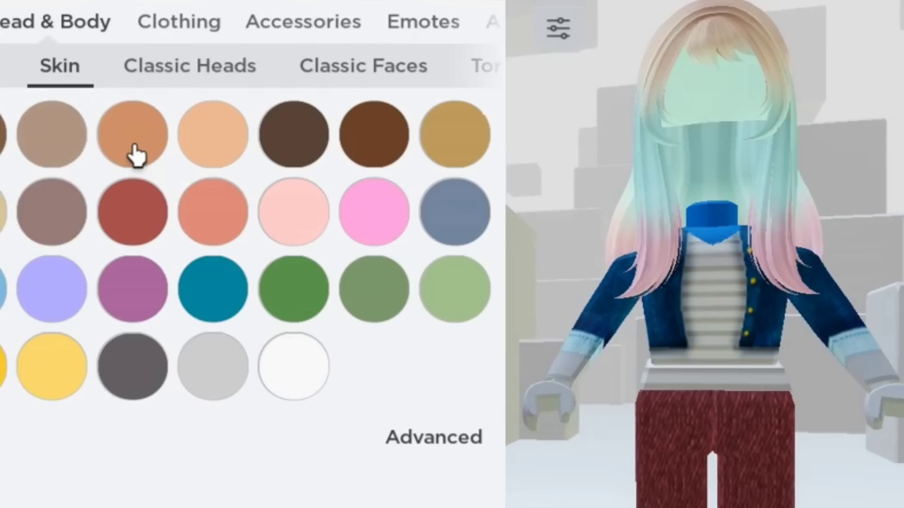
# Set the avatar's skin tone to the tan swatch.
pyautogui.click(133, 142)
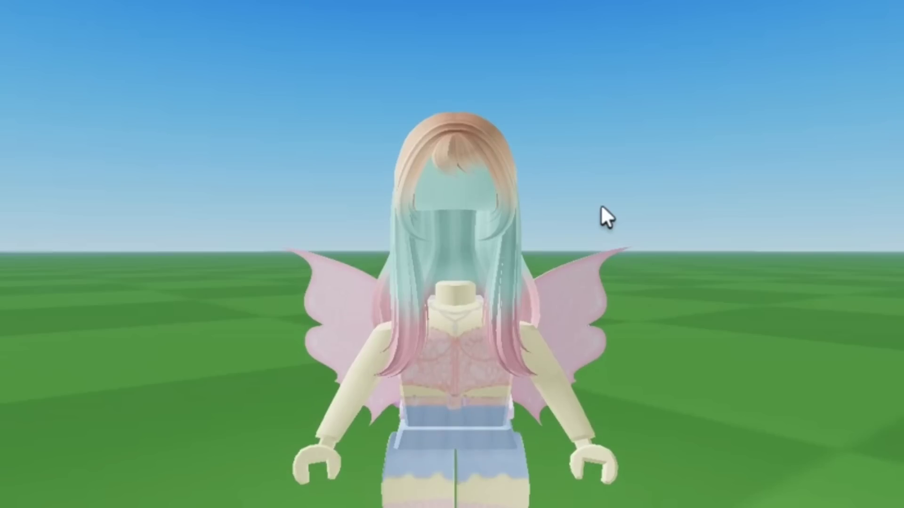
# Walk the avatar away from and back toward the camera to show back and front.
pyautogui.press('w')
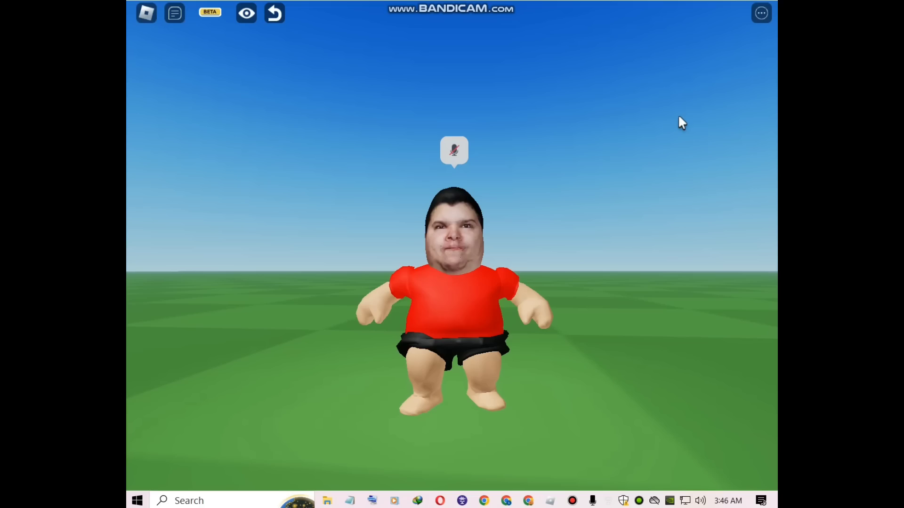
pyautogui.press('w')
pyautogui.press('s')
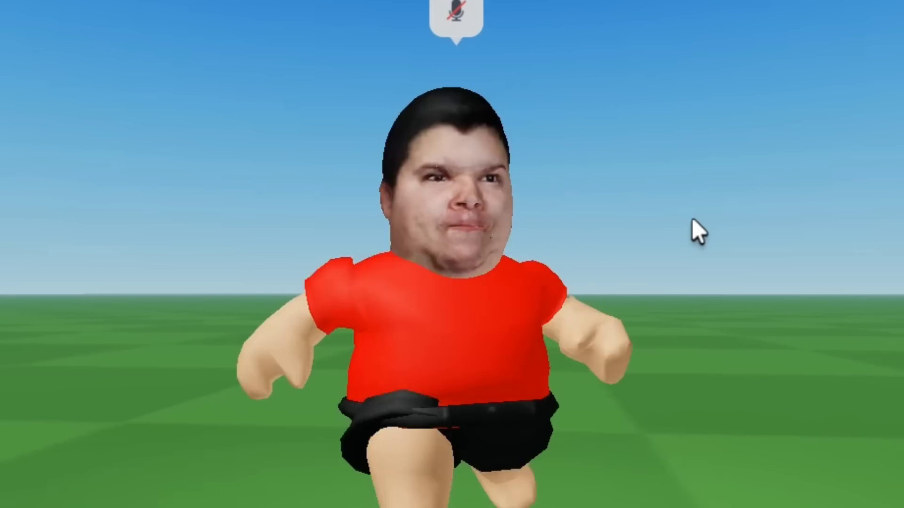